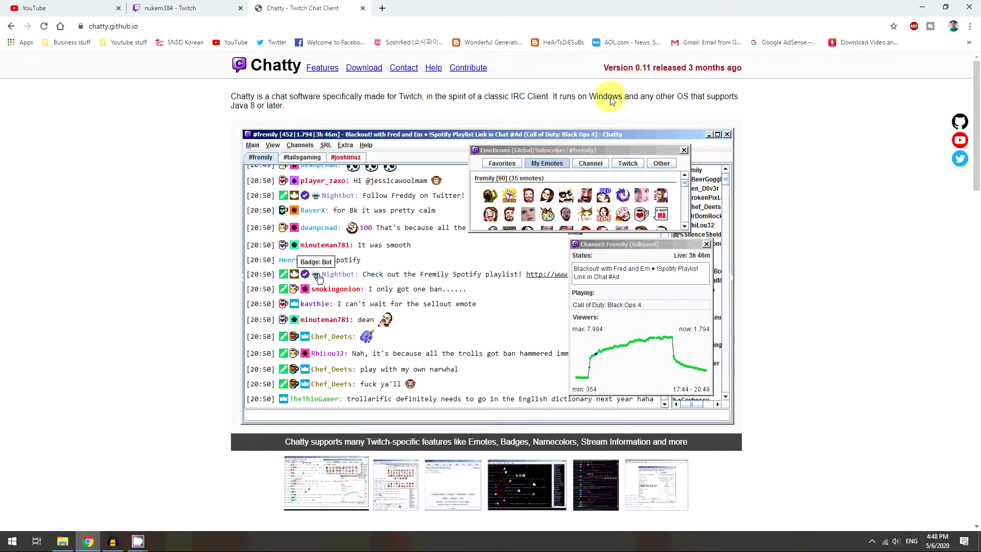
Step: Minimize Chrome with the Chatty site, restore it from the taskbar, then minimize it again
click(922, 8)
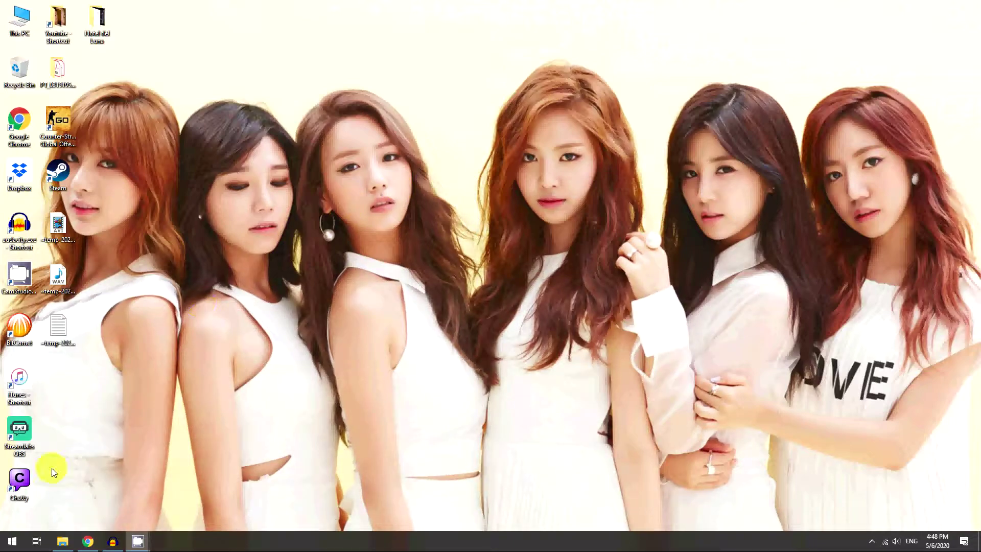
click(88, 540)
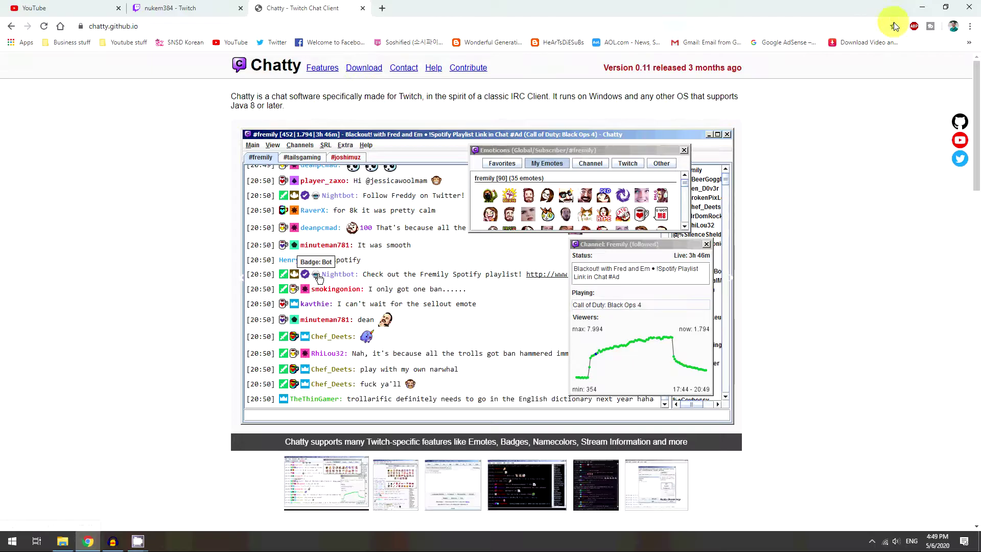
click(922, 7)
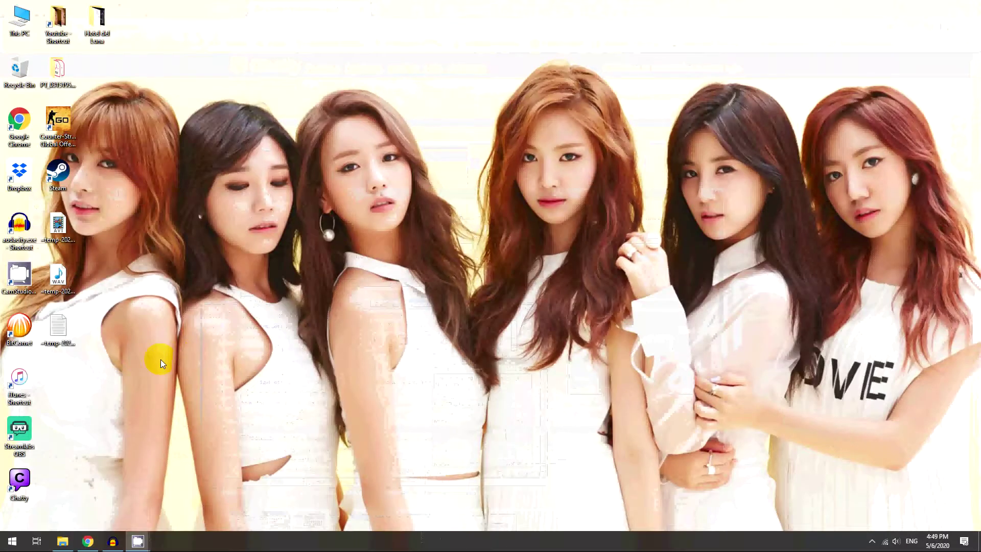
Step: Launch Chatty, request new Twitch login data, and open the authorization link in the default browser
double_click(14, 488)
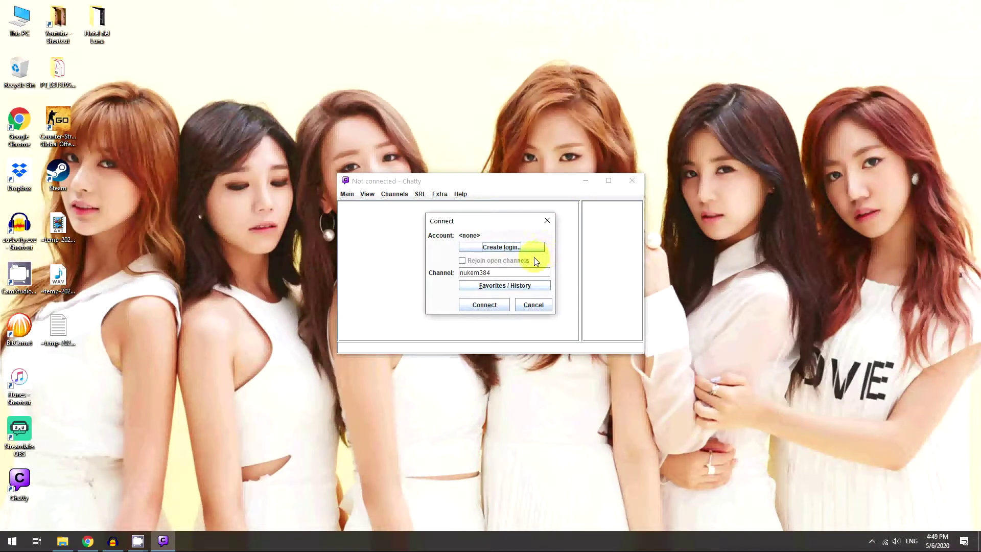
click(489, 248)
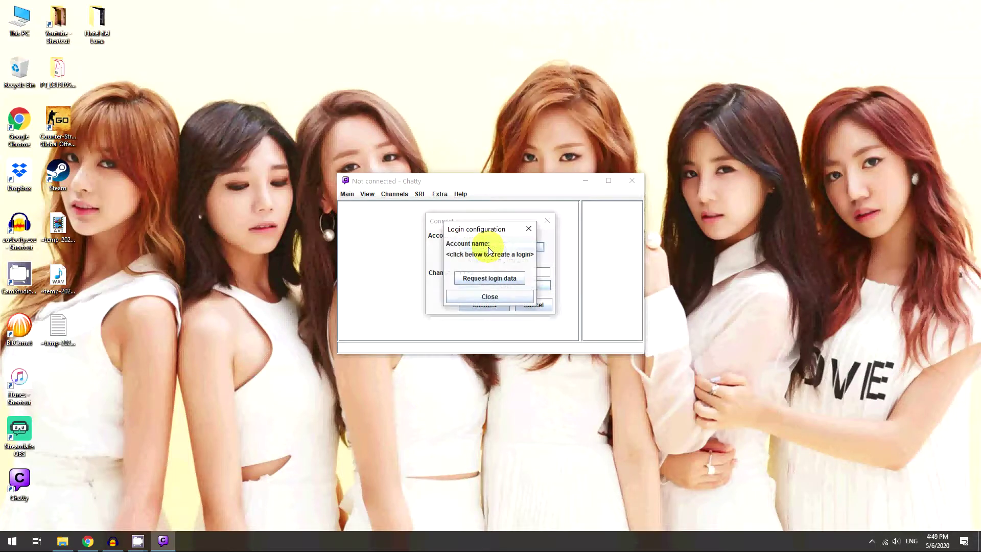
click(489, 278)
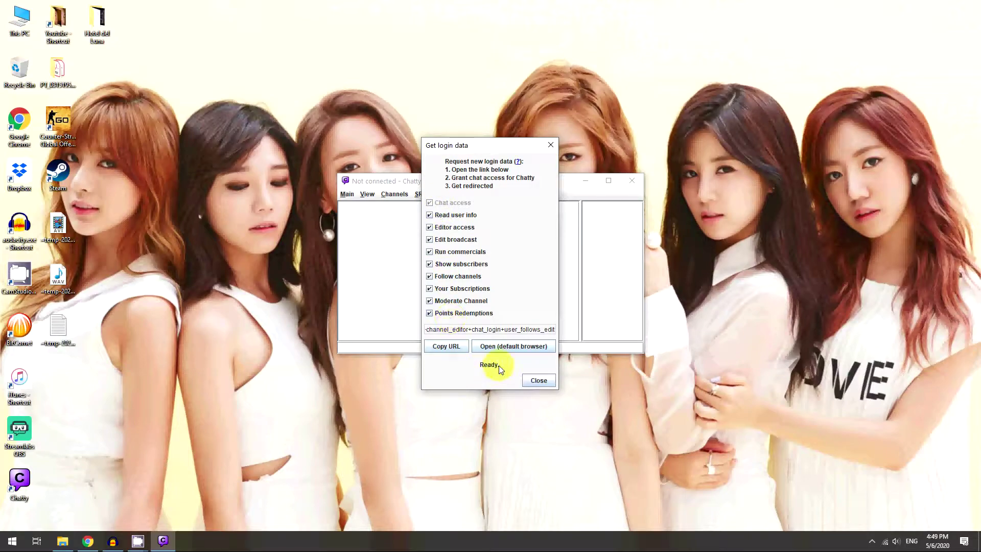
click(493, 347)
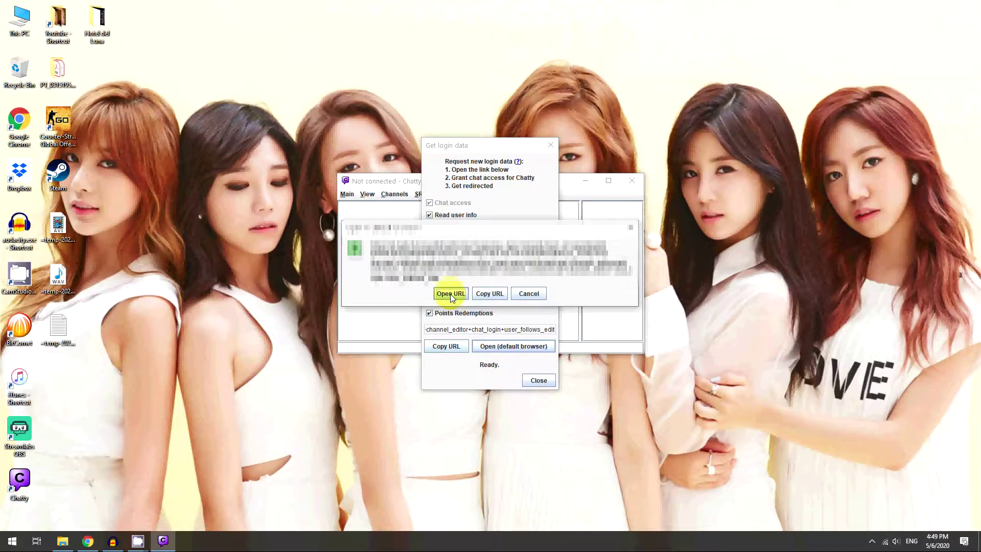
click(450, 294)
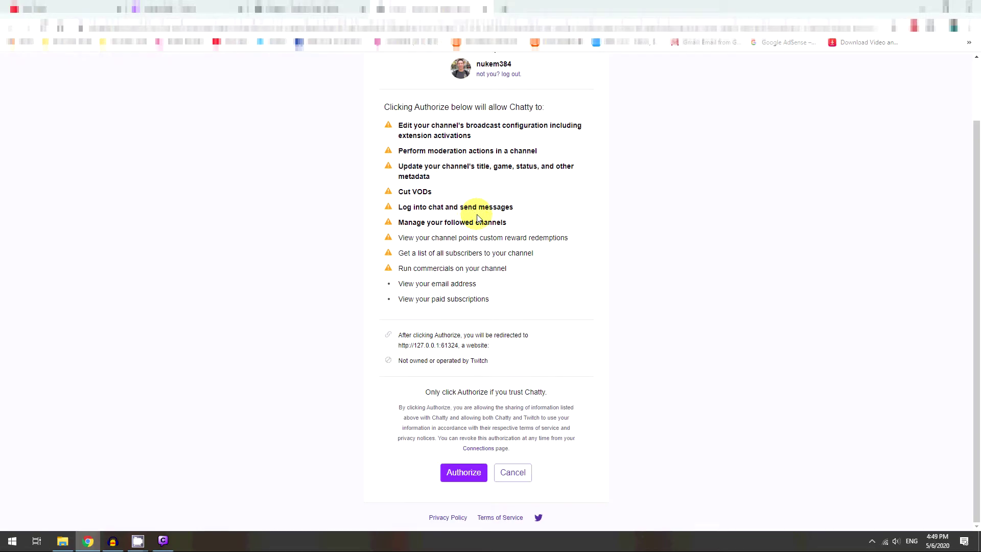
Step: Authorize Chatty on Twitch and close the 'Access token received' tab
click(458, 470)
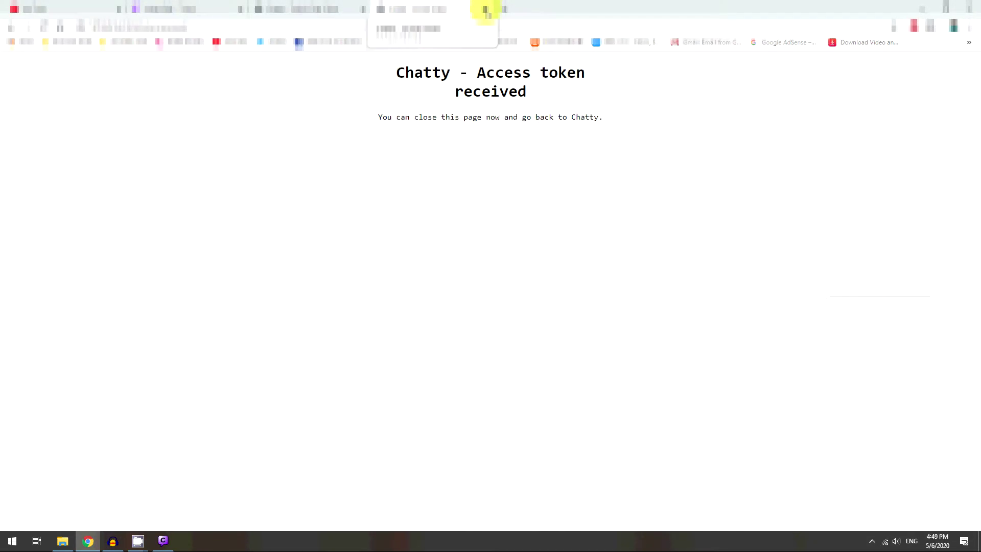
click(485, 10)
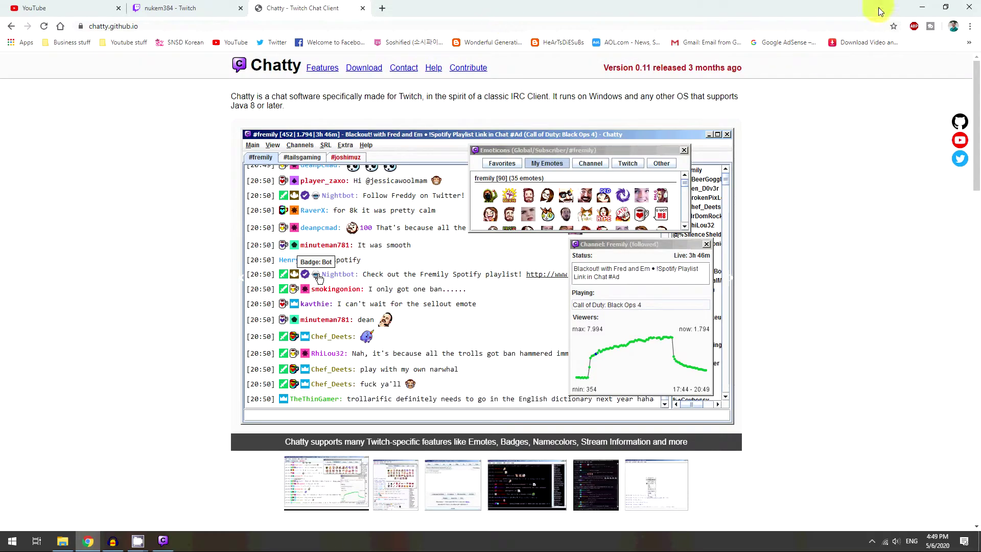
Step: Back in Chatty, dismiss the verified login details and connect to the account's own channel
click(924, 6)
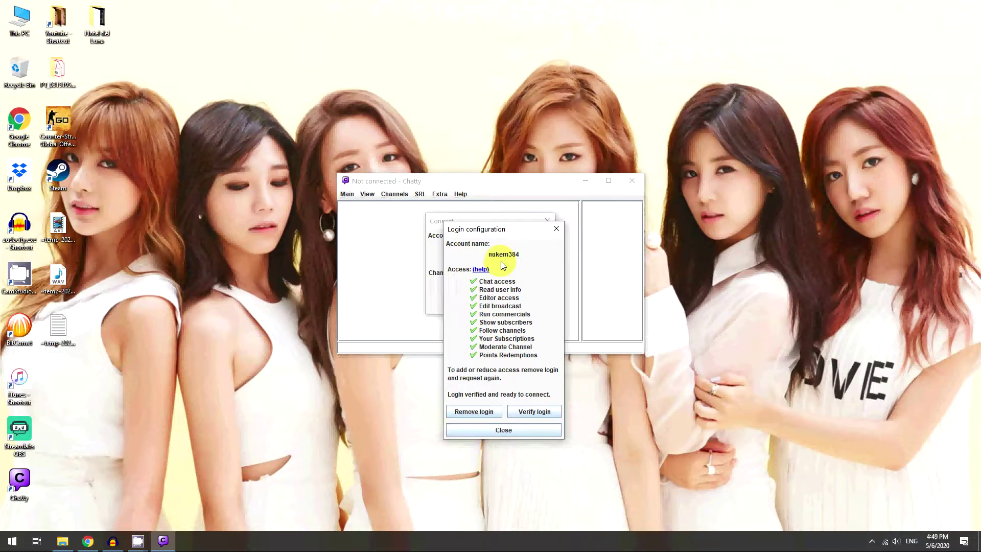
click(505, 430)
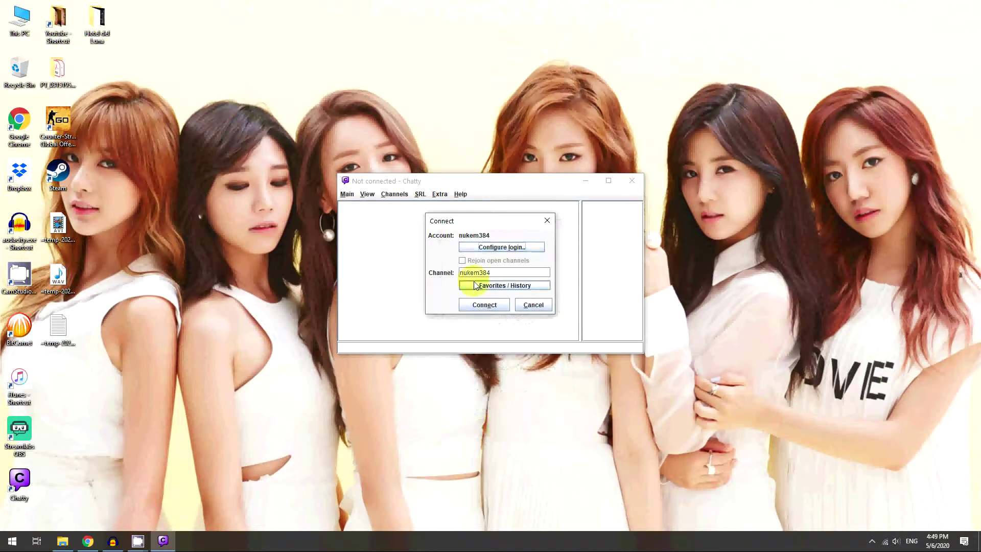
drag(495, 272, 462, 272)
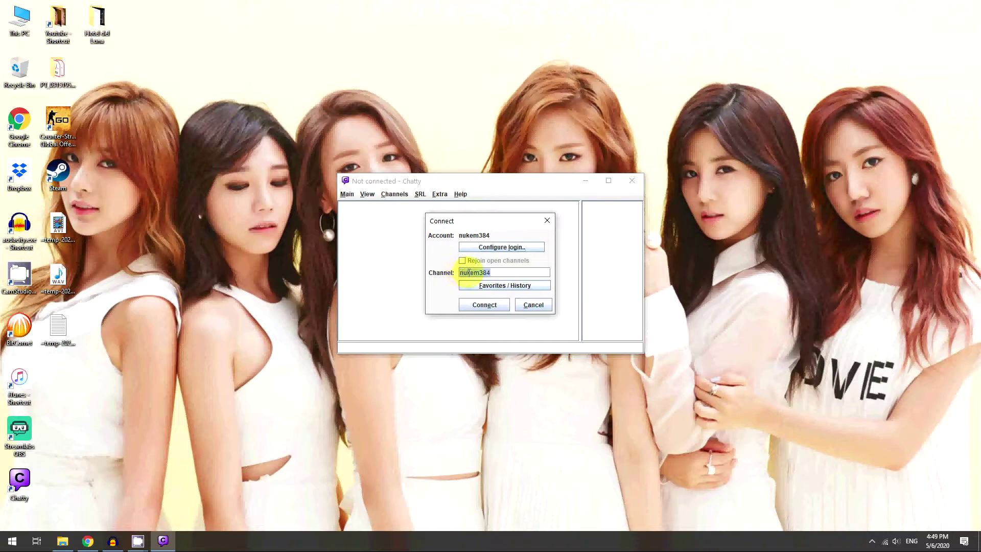
click(483, 305)
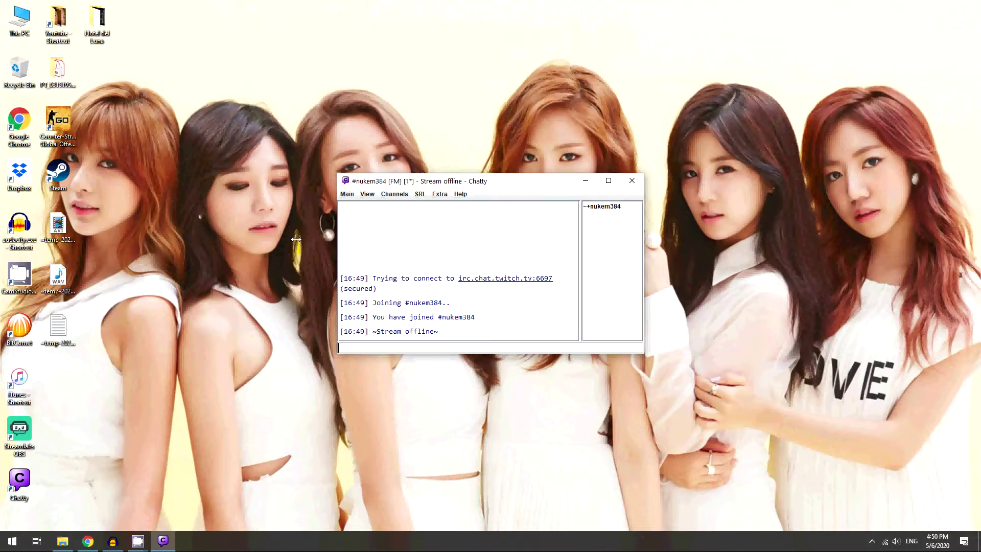
Step: In Settings > Notifications > Sound Settings, keep sounds on Speakers (Realtek(R) Audio)
click(348, 195)
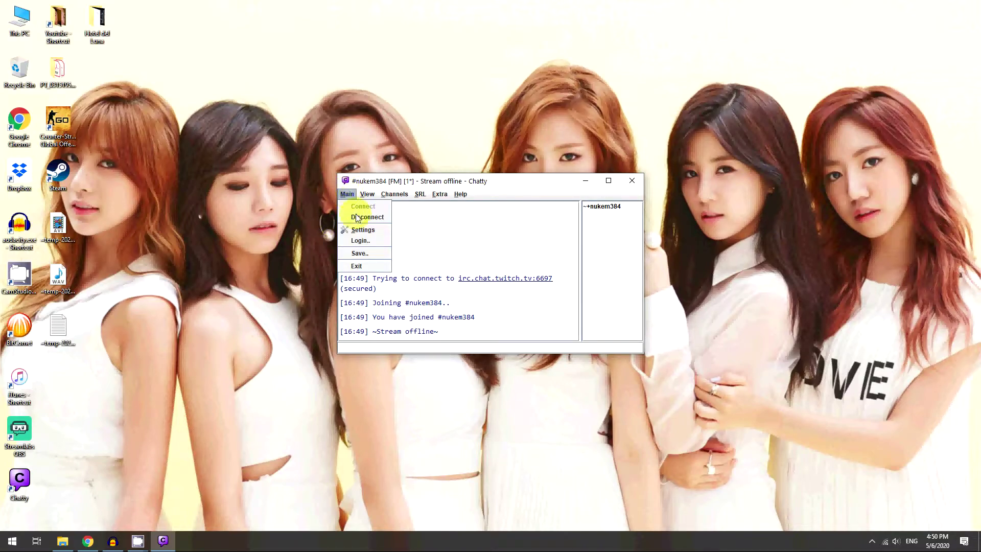
click(360, 230)
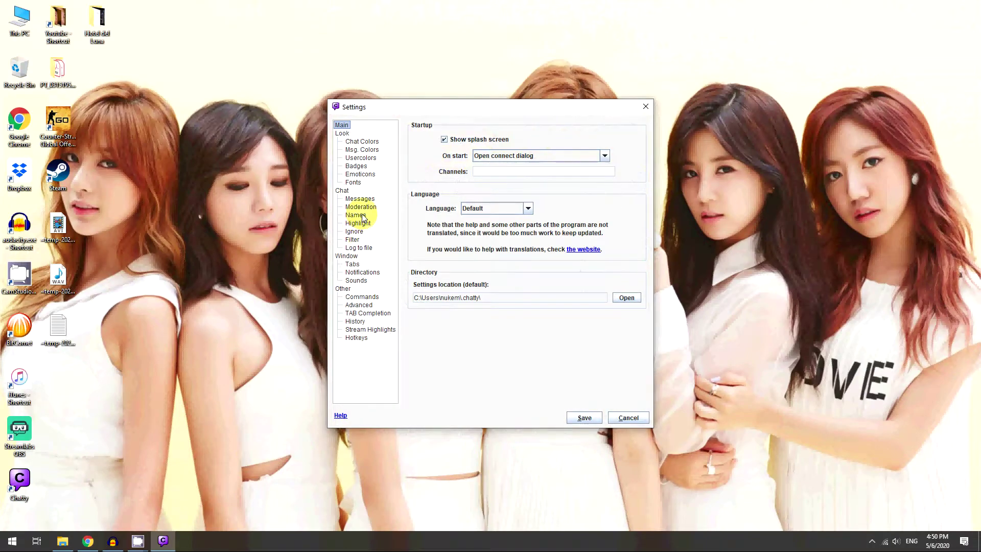
click(358, 274)
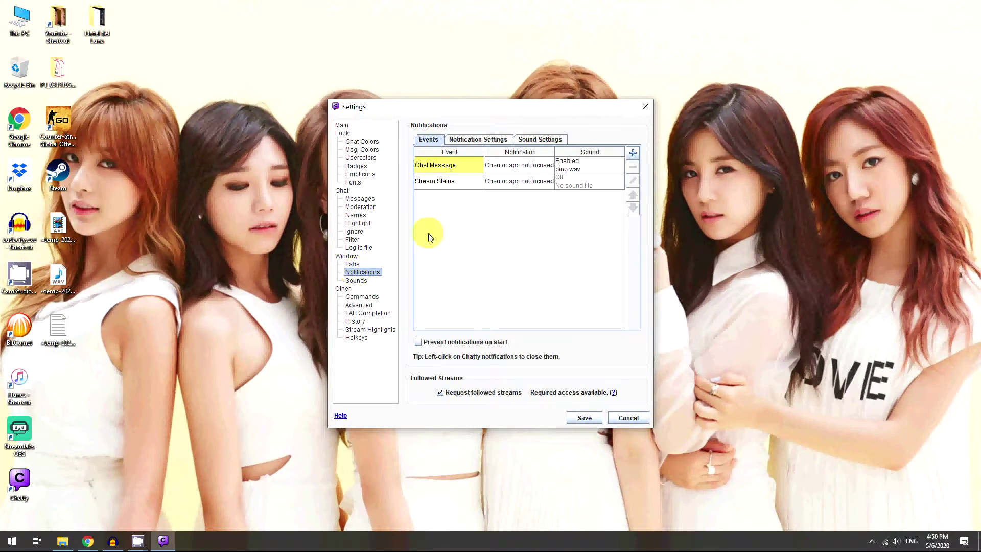
click(529, 144)
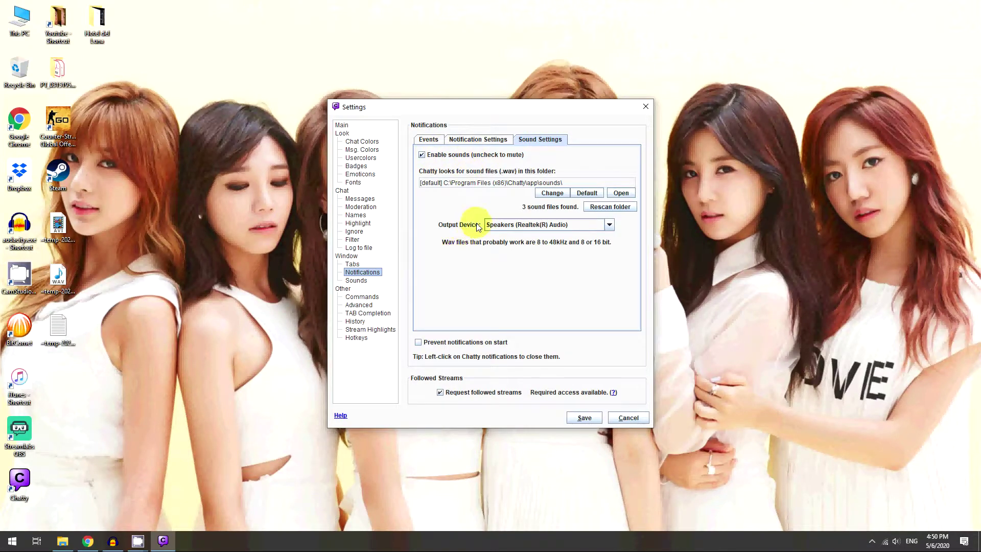
click(610, 225)
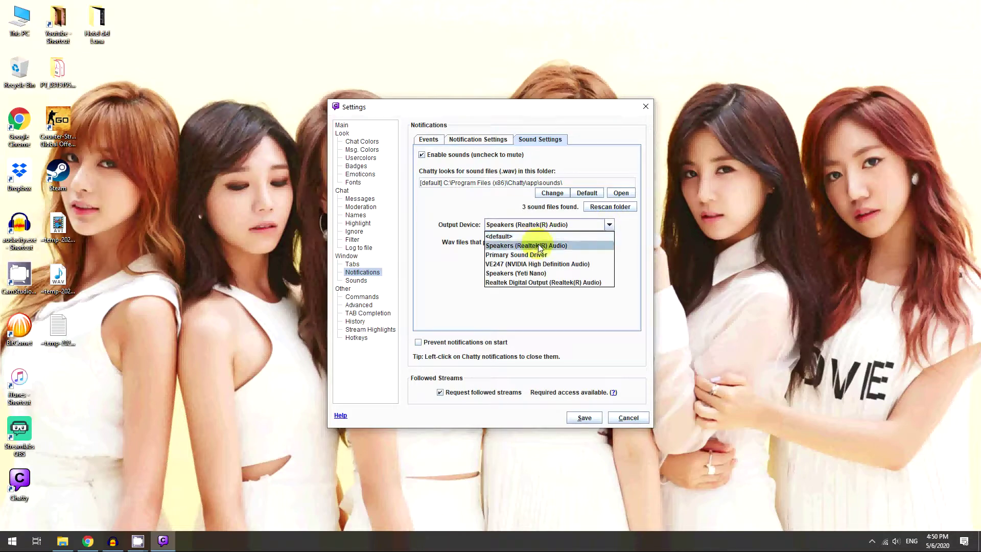
click(628, 245)
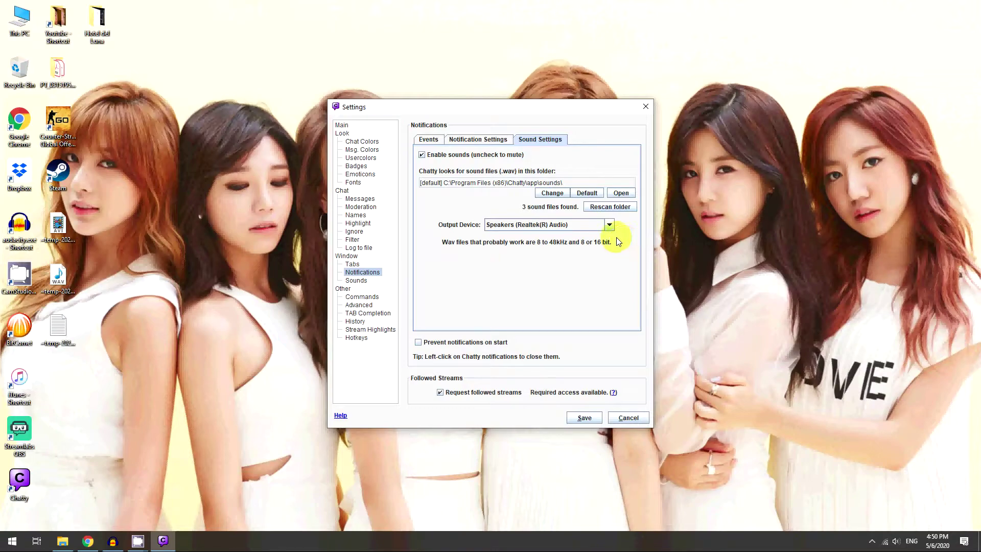
Step: Set the Chat Message event's sound to Enabled with ding.wav and save it
click(429, 143)
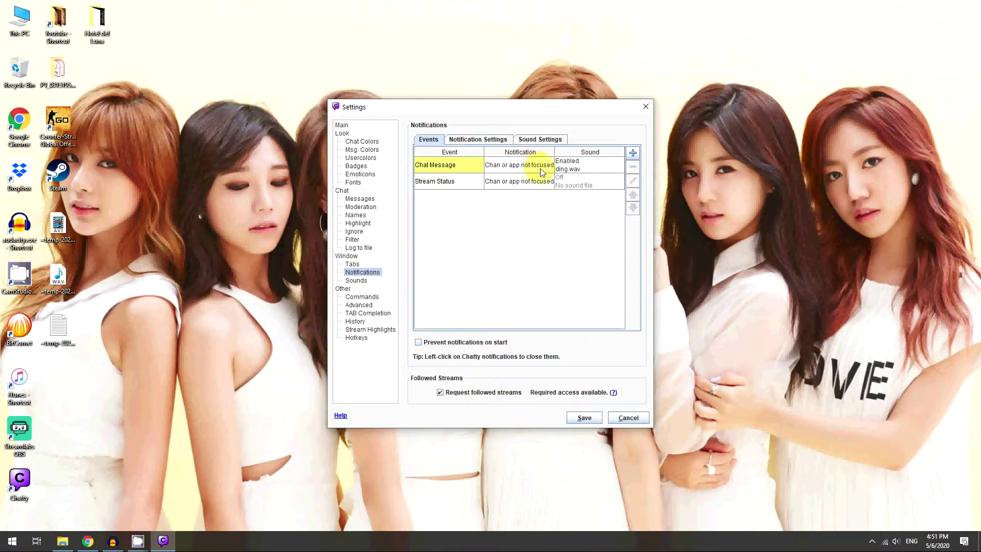
double_click(577, 167)
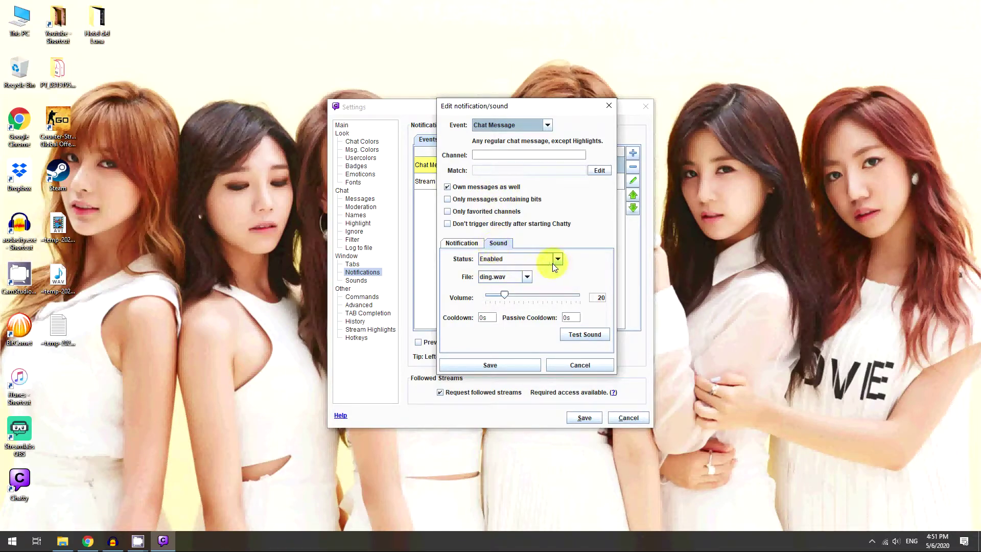
click(562, 259)
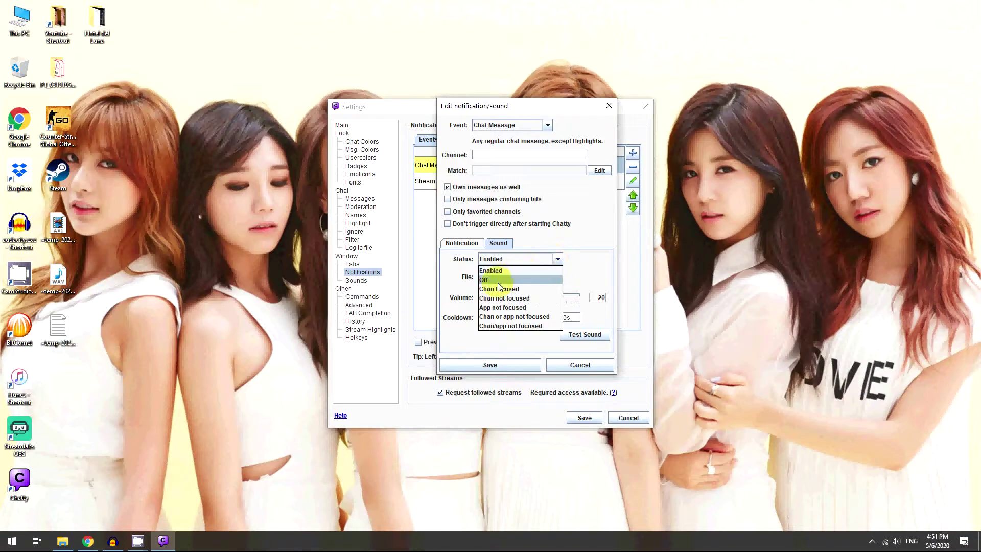
click(503, 272)
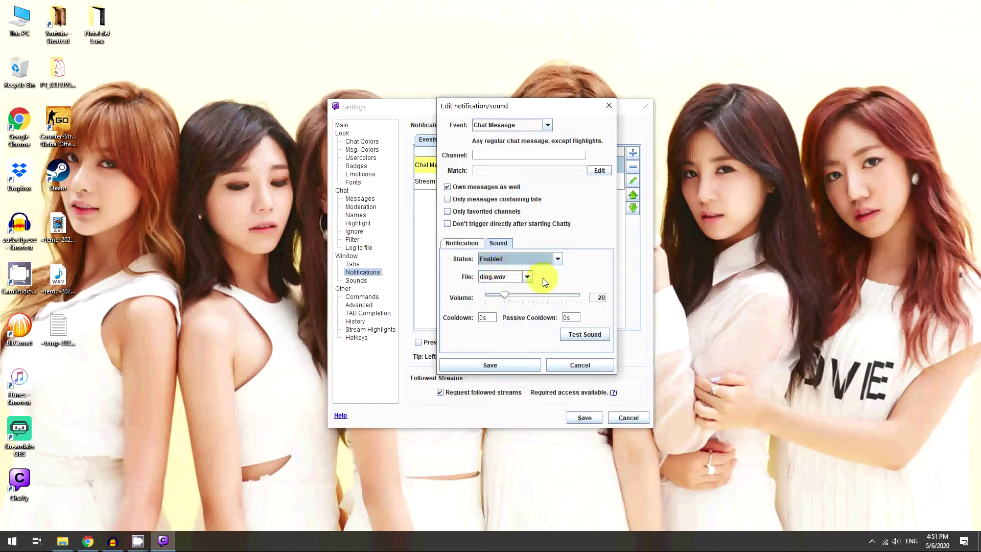
click(527, 278)
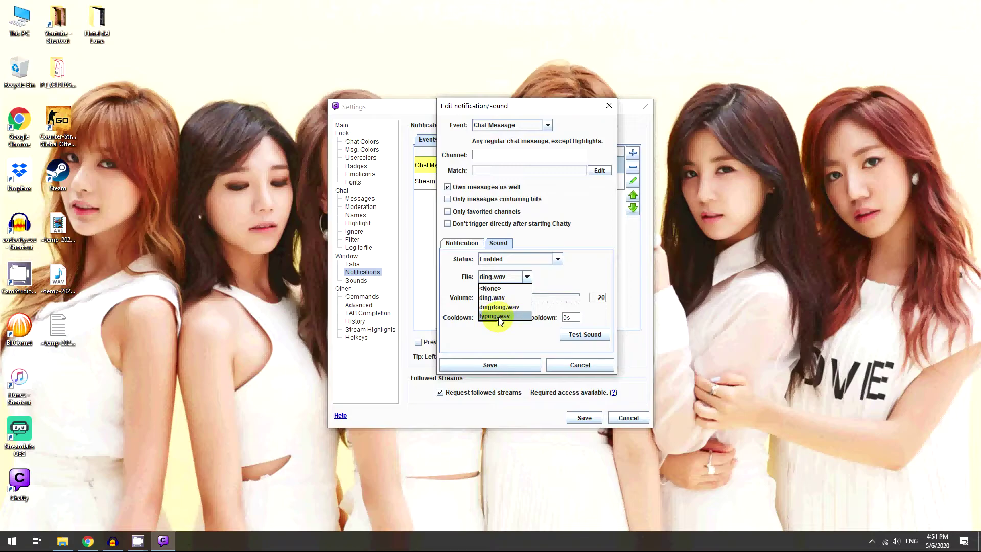
click(586, 267)
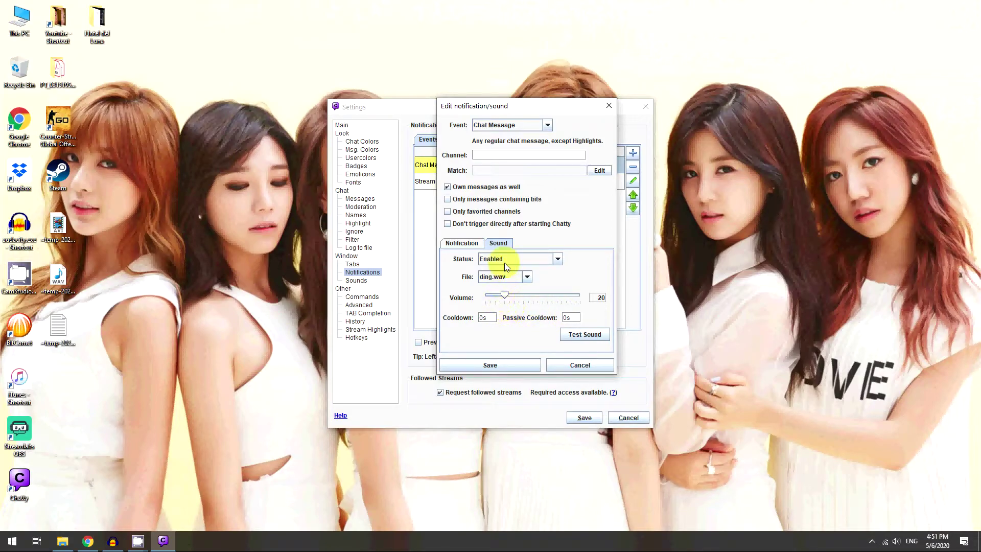
click(490, 365)
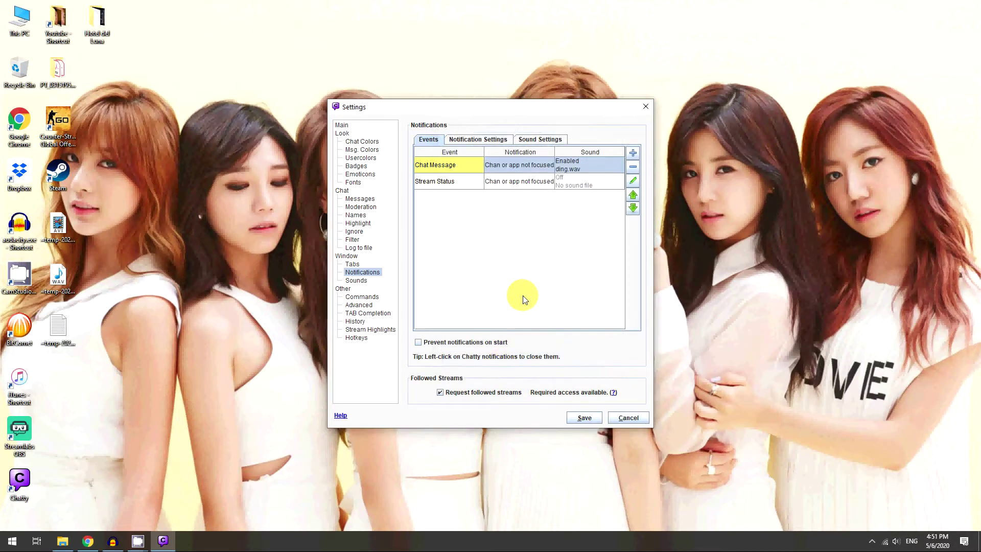
Step: Add a 'test' match to the Chat Message notification and save the settings
double_click(518, 164)
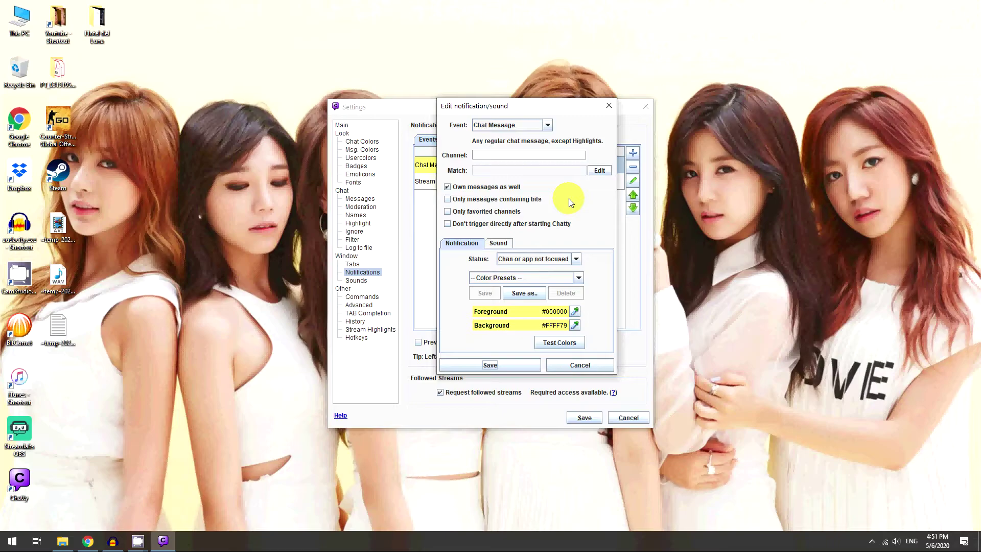
click(489, 364)
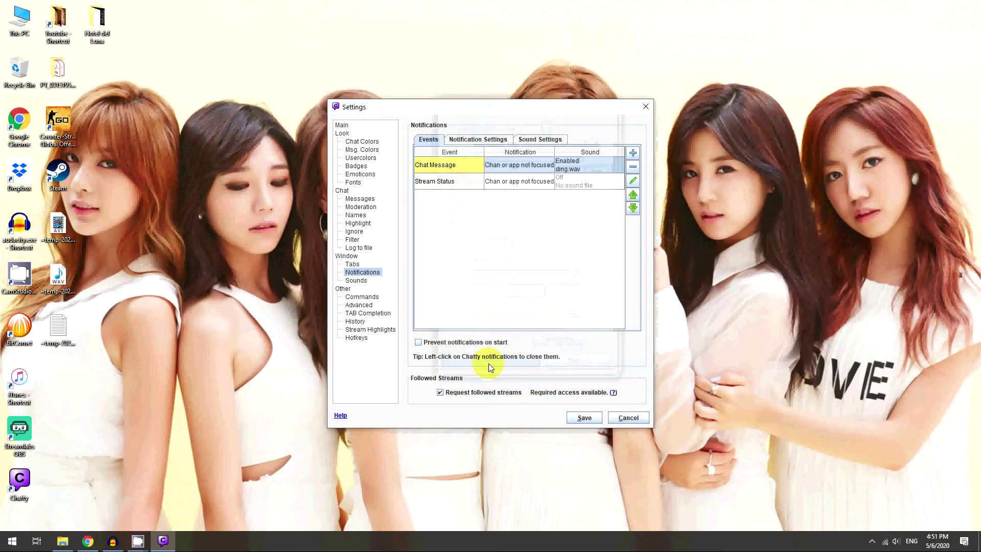
double_click(444, 169)
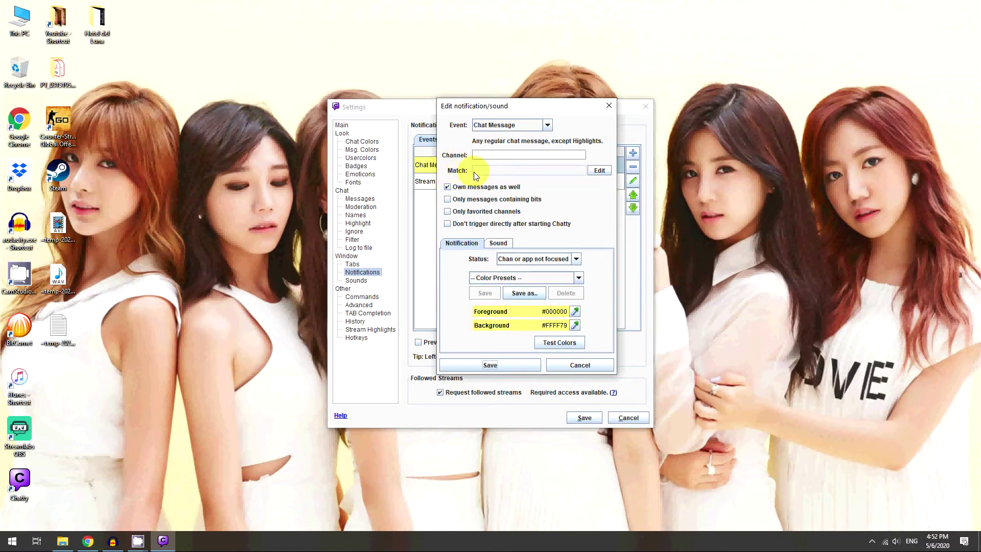
click(588, 171)
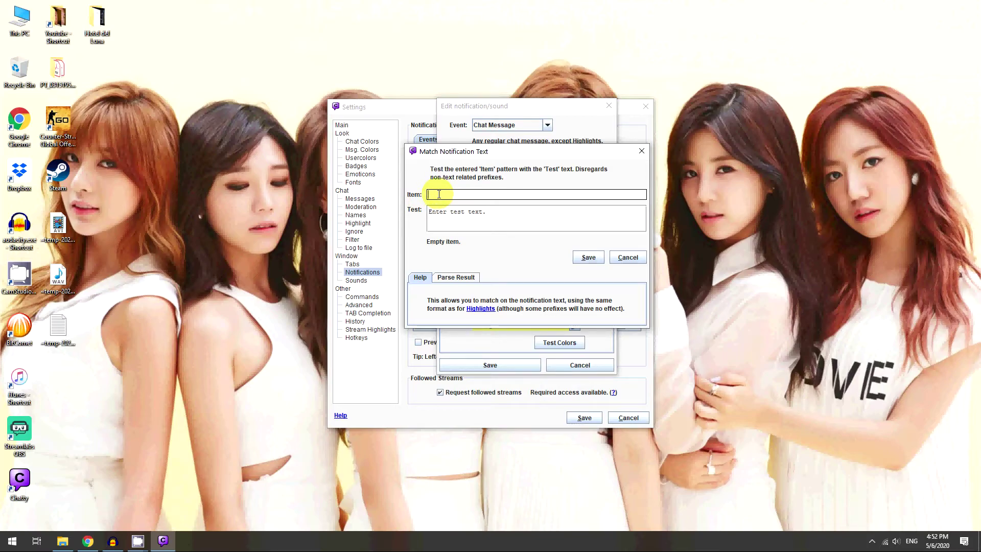
text(test)
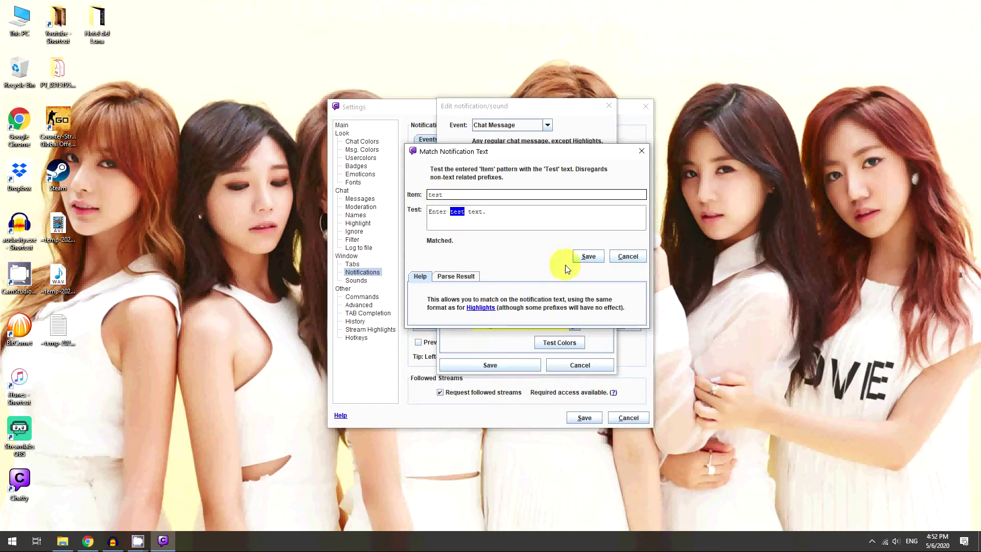
click(587, 256)
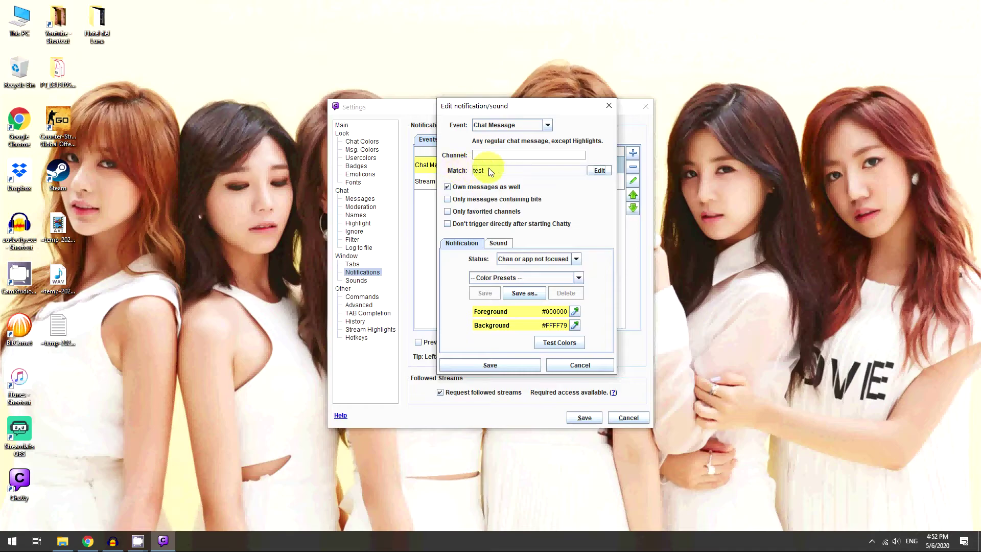
click(497, 363)
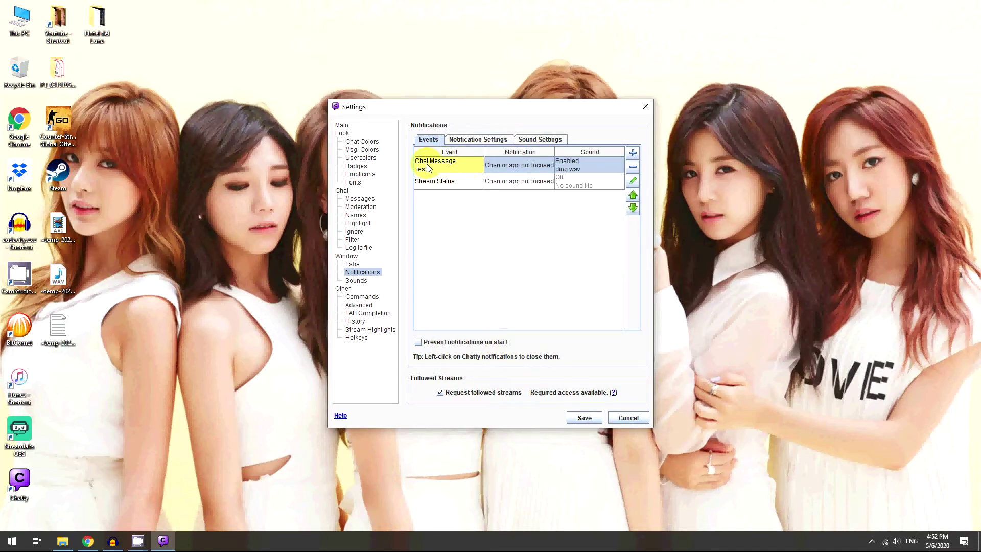
click(586, 418)
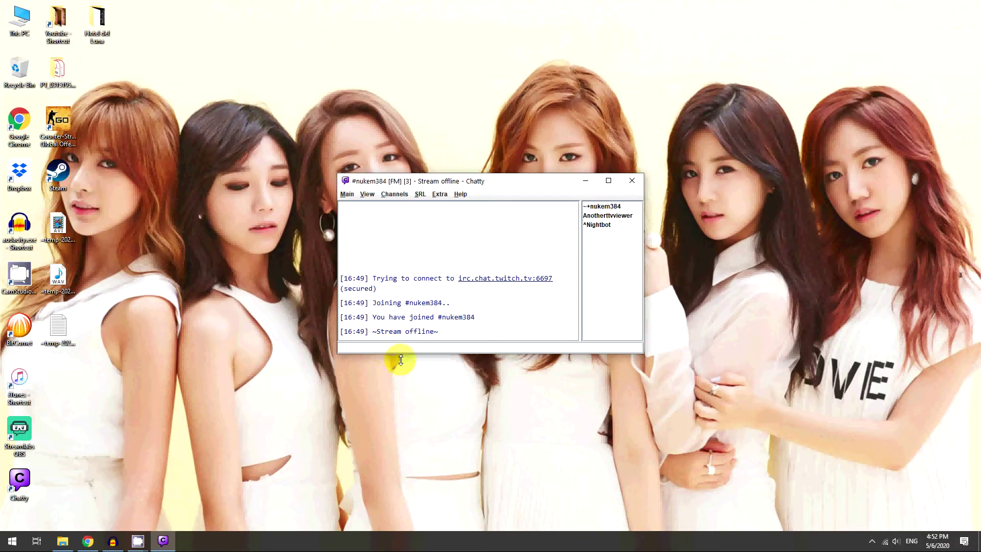
Step: Send the messages 'test' and 'hi' in the channel chat
text(test)
key(Return)
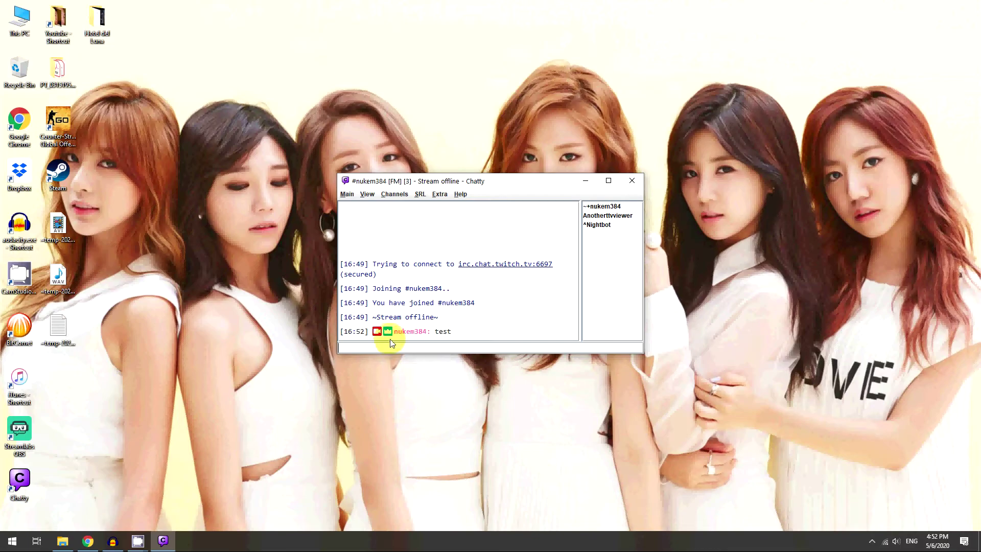
text(hi)
key(Return)
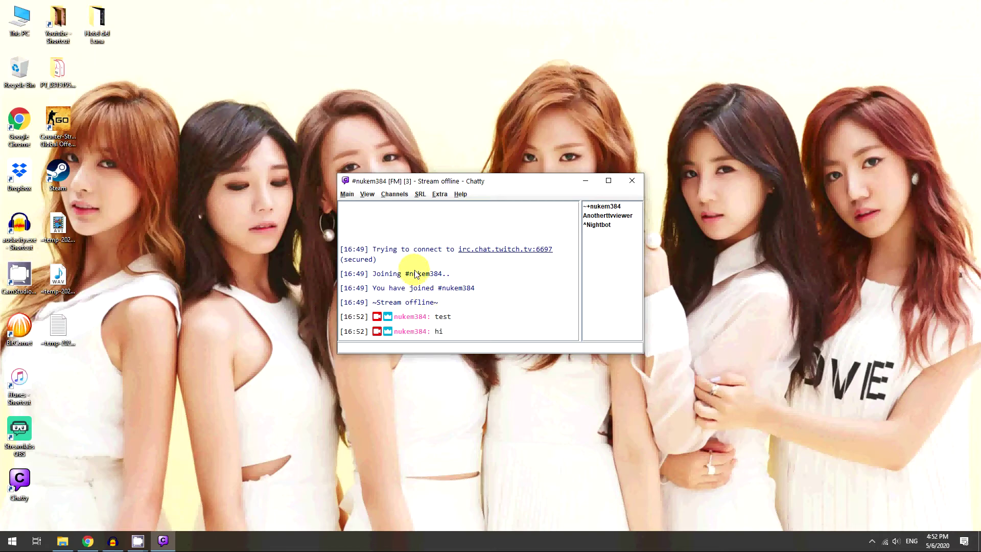
Step: In Settings, delete the 'test' text from the Chat Message notification's match
click(347, 194)
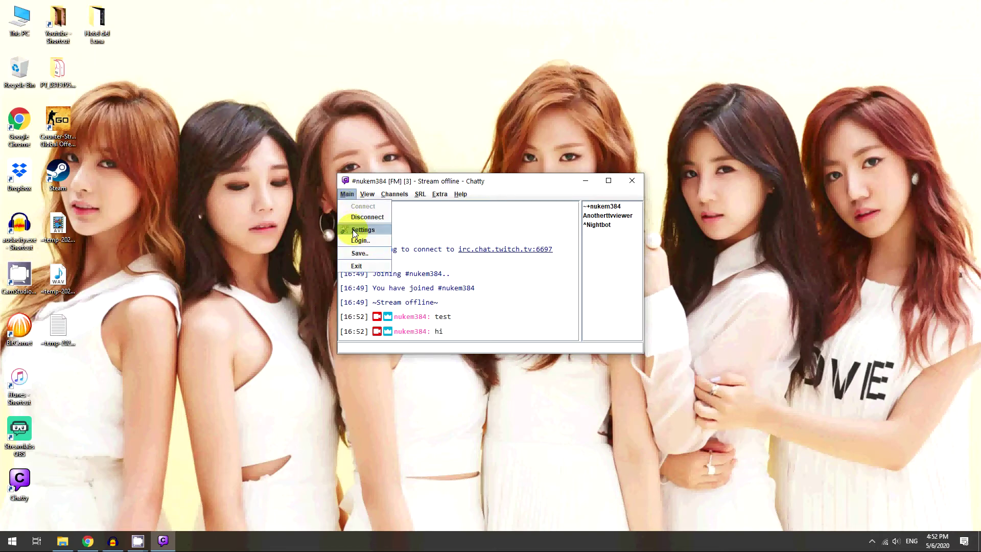
click(362, 230)
double_click(433, 169)
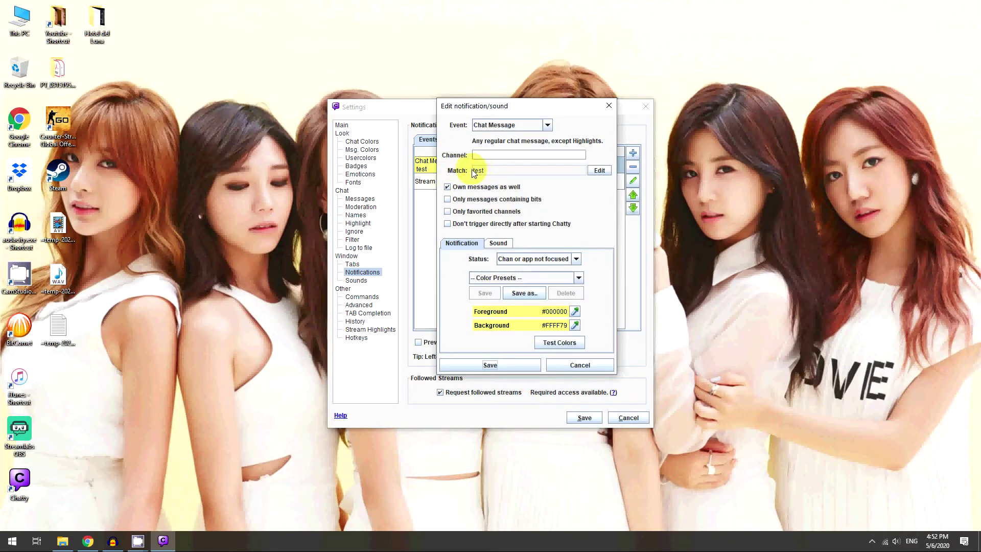
click(596, 173)
drag(445, 186, 378, 188)
key(BackSpace)
Step: Save the empty match and settings, then type 'whats up world' into the chat input
click(589, 248)
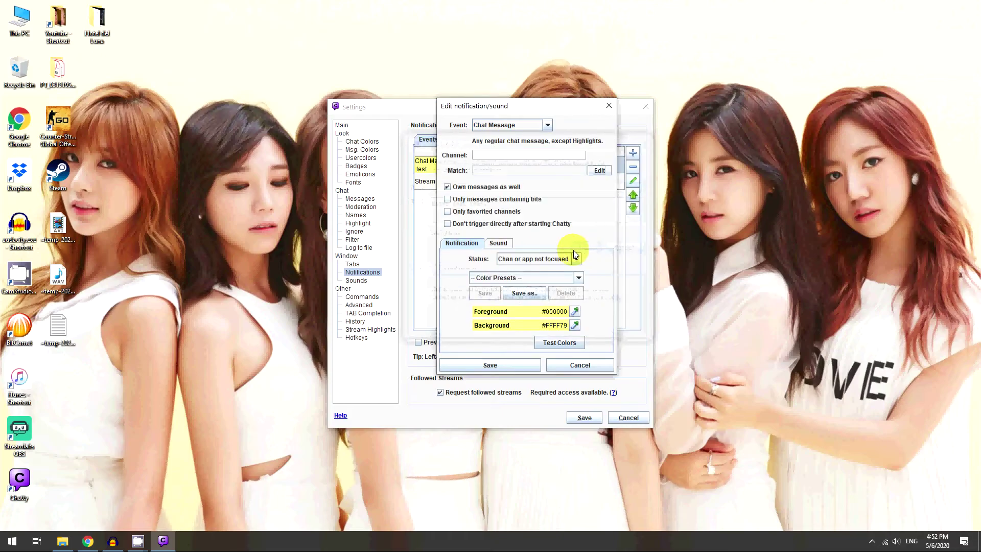
click(480, 365)
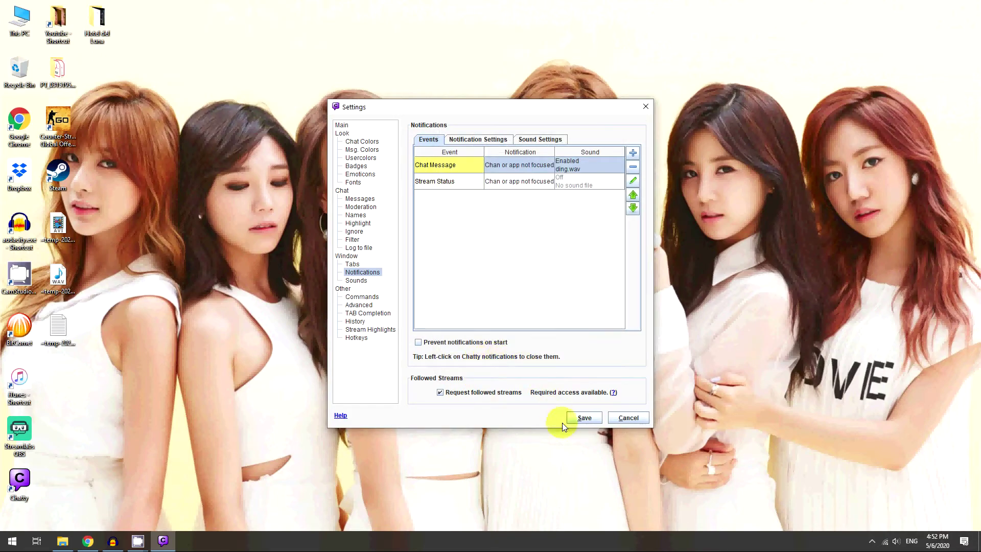
click(584, 418)
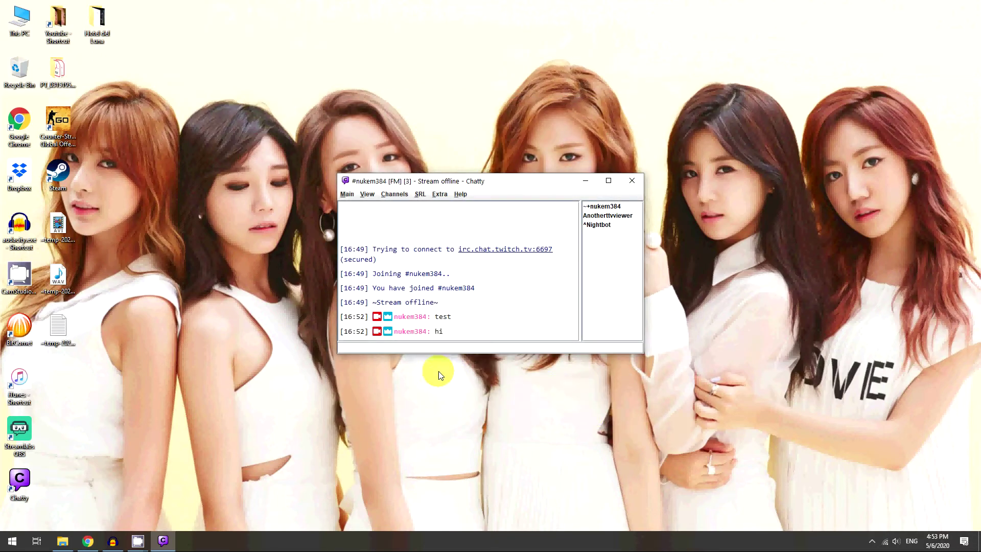
text(whats up world)
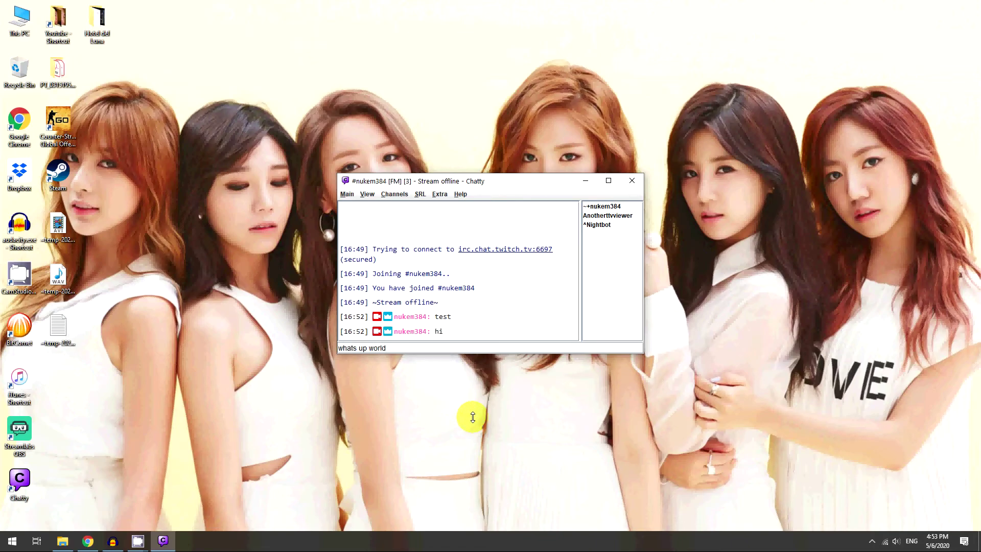